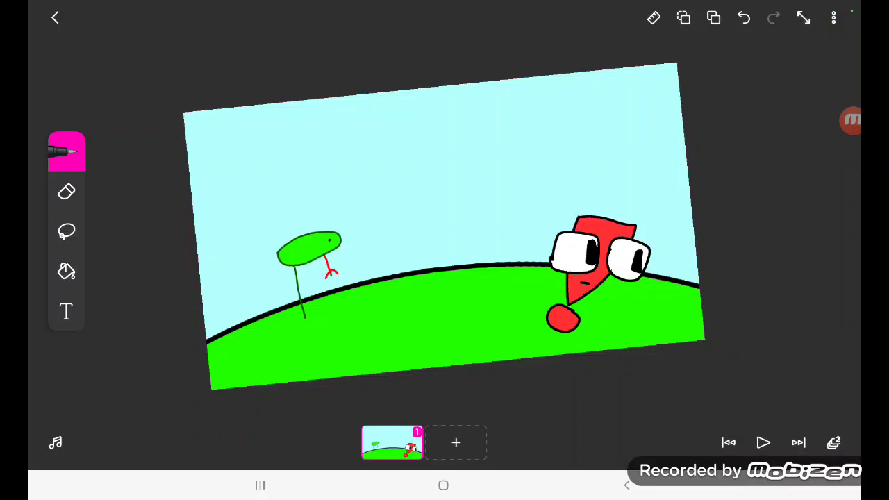
pyautogui.scroll(8, 320, 264)
pyautogui.click(484, 107)
pyautogui.scroll(-8, 445, 250)
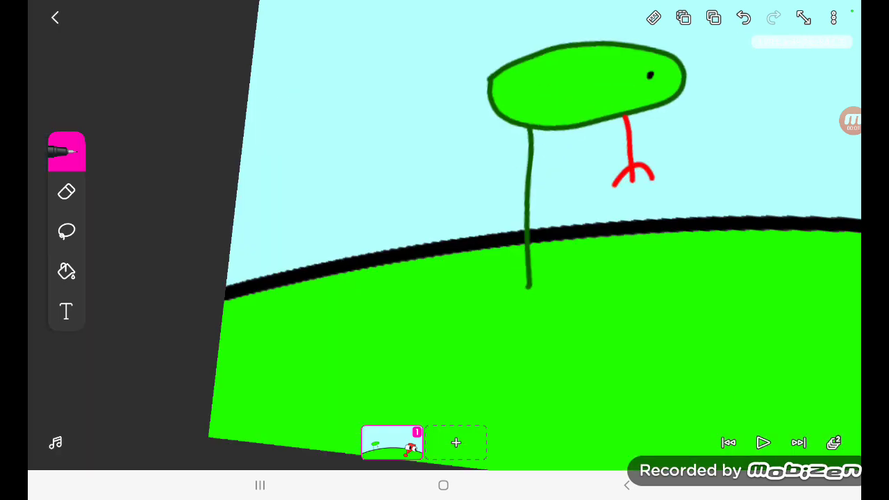
pyautogui.scroll(5, 486, 208)
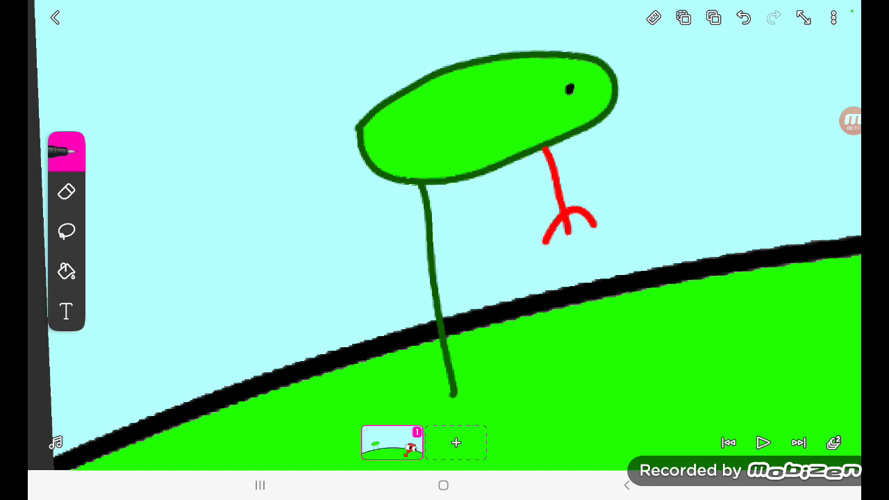
pyautogui.scroll(4, 486, 174)
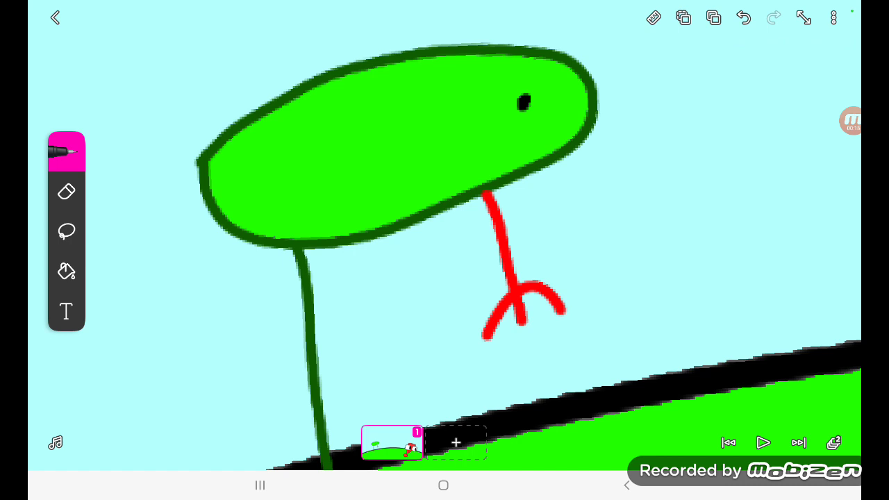
pyautogui.scroll(-5, 445, 250)
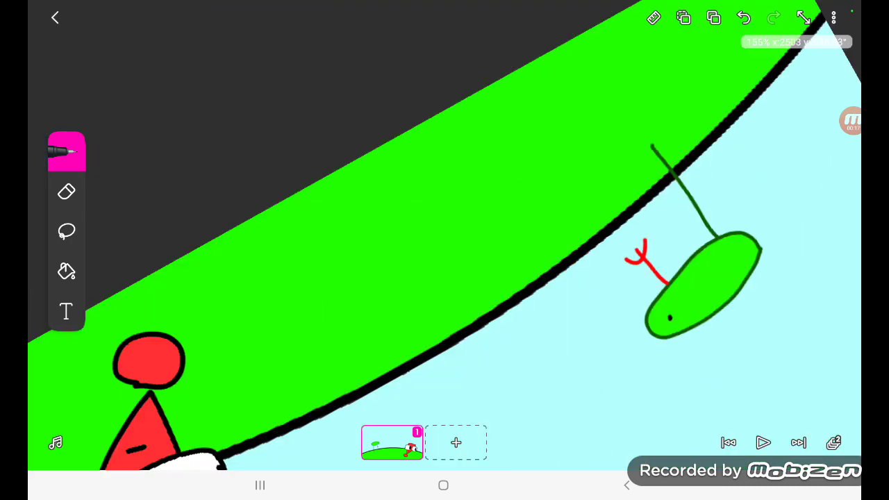
pyautogui.scroll(5, 555, 243)
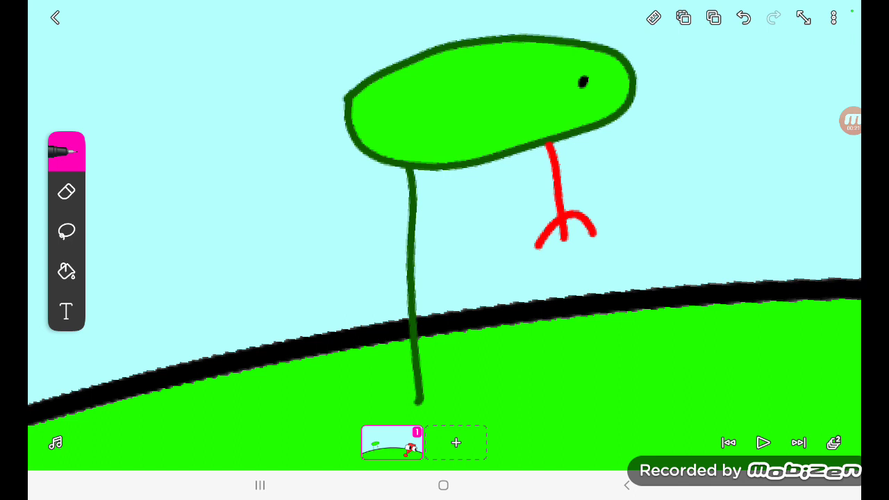
pyautogui.scroll(-5, 444, 250)
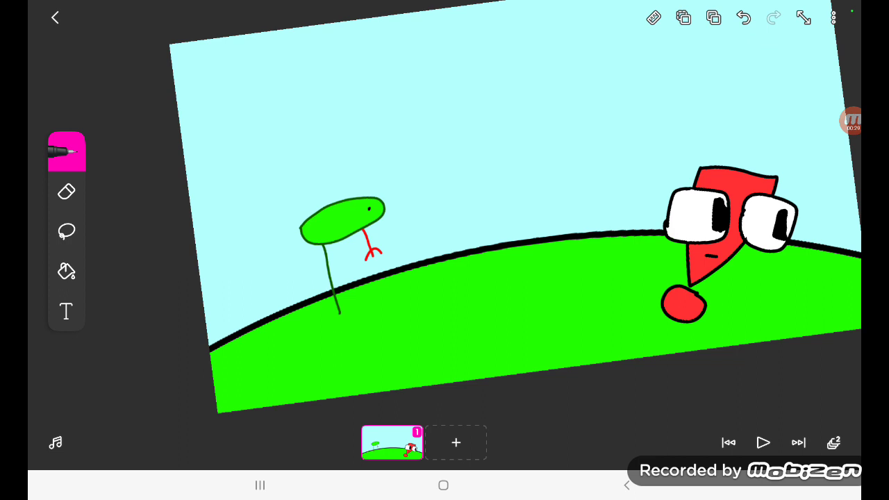
pyautogui.scroll(4, 347, 222)
pyautogui.scroll(4, 347, 222)
pyautogui.scroll(4, 347, 222)
pyautogui.scroll(3, 347, 222)
pyautogui.scroll(-5, 445, 222)
pyautogui.scroll(-3, 445, 222)
pyautogui.scroll(3, 445, 223)
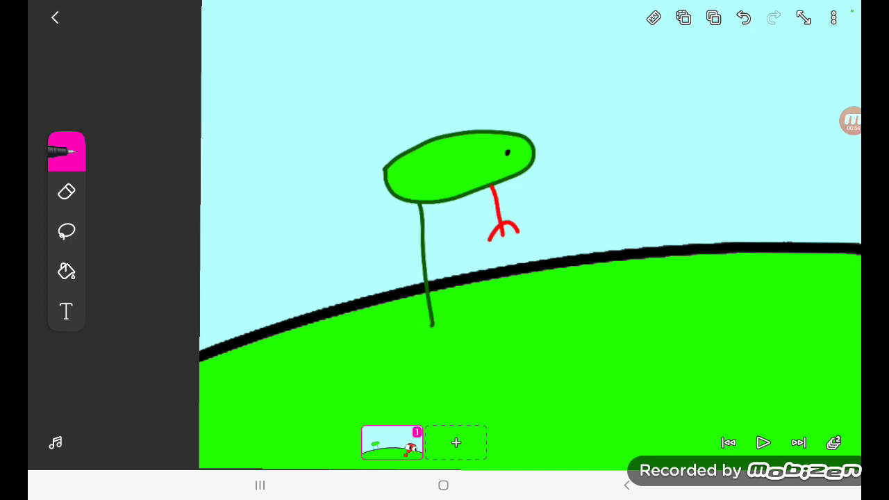
pyautogui.click(852, 122)
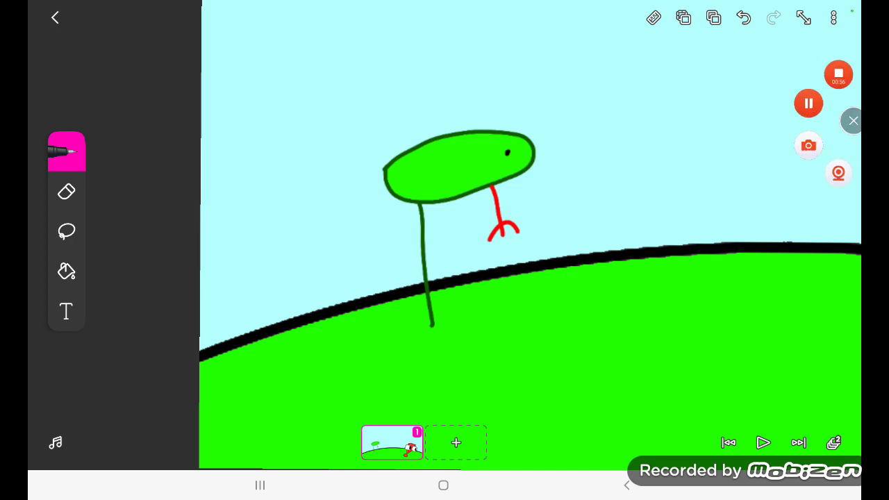